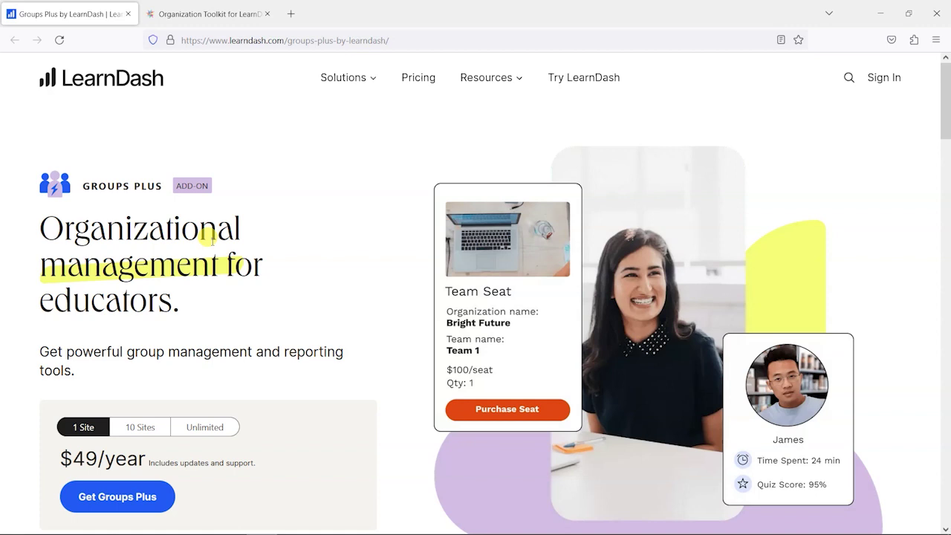
Scroll the Groups Plus by LearnDash page past its pricing to the What you get feature list
scroll(260, 229, "down", 2)
scroll(293, 282, "down", 1)
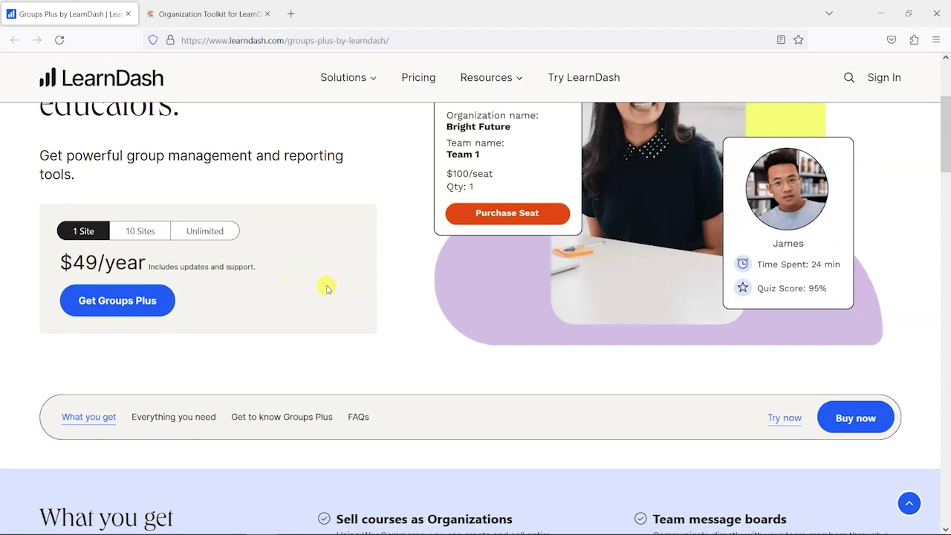
scroll(325, 285, "down", 3)
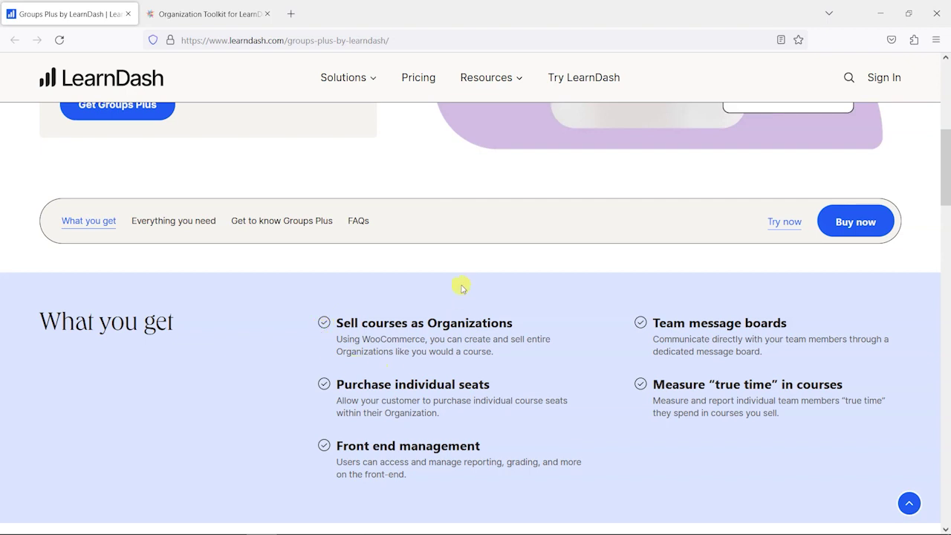
scroll(455, 287, "down", 2)
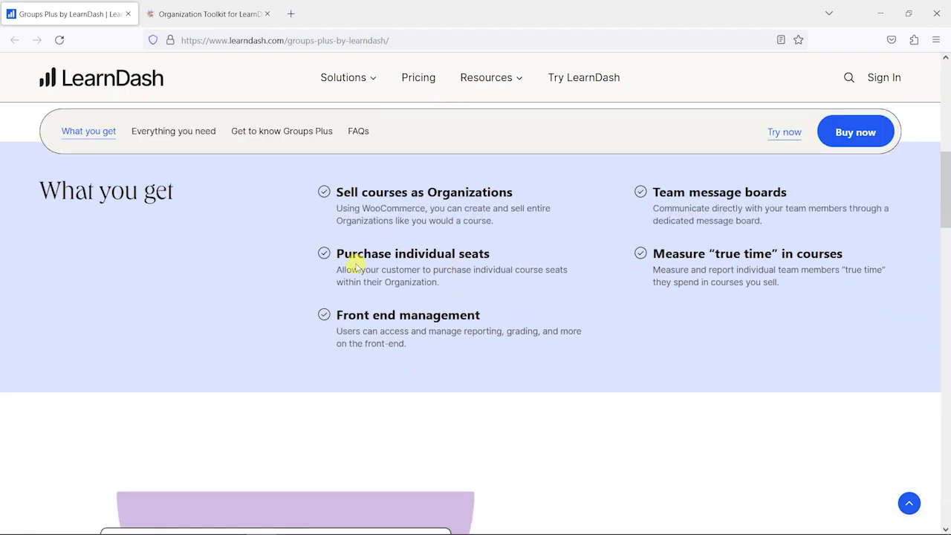
scroll(359, 256, "up", 1)
Switch to the Training Spark Organization Toolkit tab and scroll down to its Key Features section
left_click(212, 14)
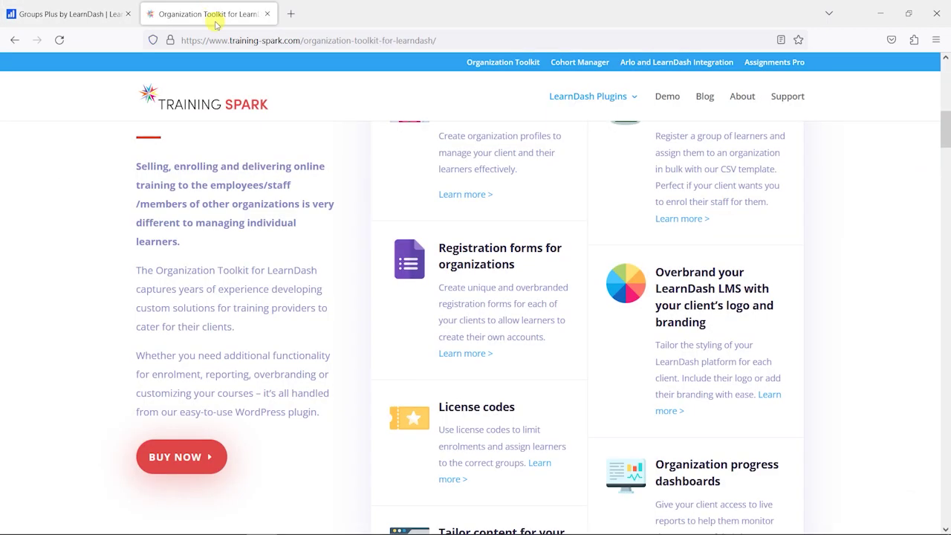
scroll(537, 297, "up", 2)
scroll(588, 319, "up", 6)
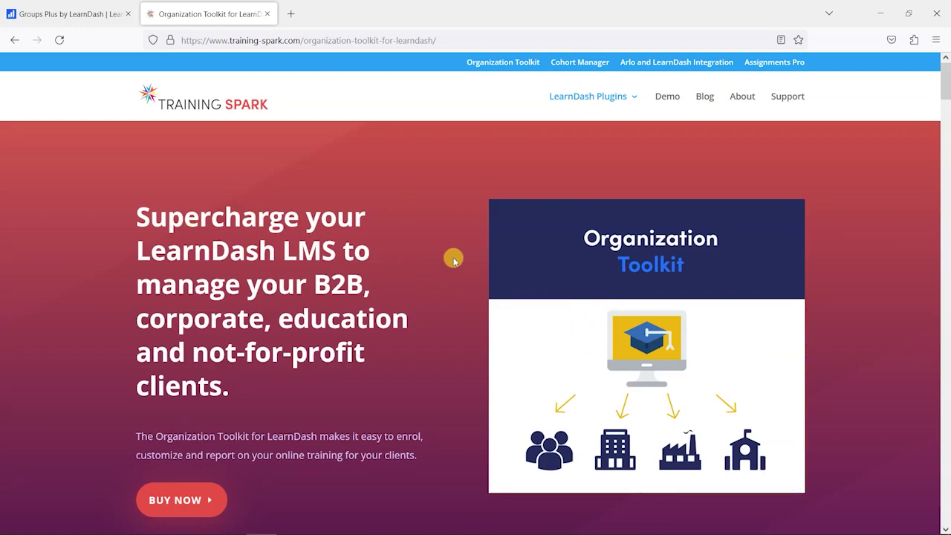
scroll(473, 335, "down", 5)
scroll(470, 343, "down", 1)
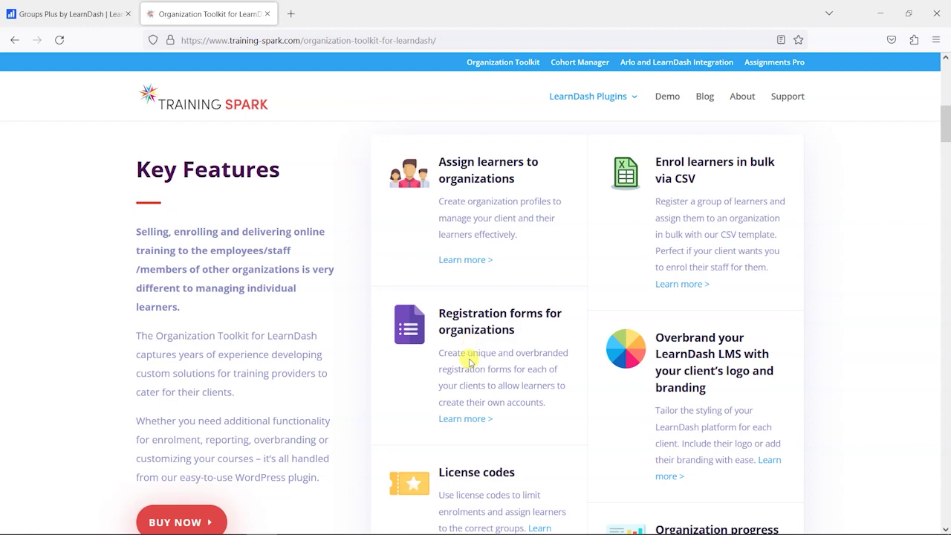
Return to the Groups Plus by LearnDash tab and scroll back to its top
left_click(95, 6)
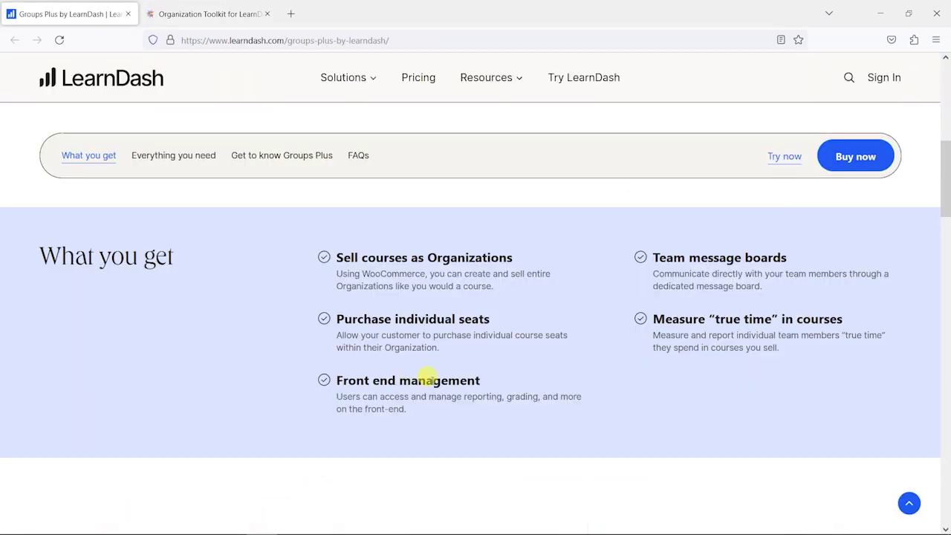
scroll(424, 378, "up", 2)
scroll(492, 405, "up", 4)
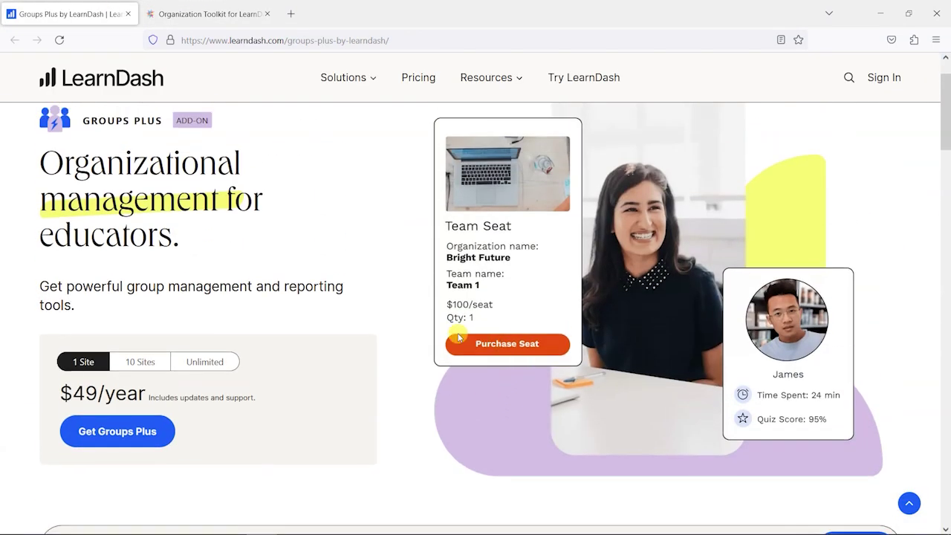
scroll(297, 67, "up", 1)
Load demo.learndash and bring up the Course Creator Register Now form
left_click(309, 39)
type("d")
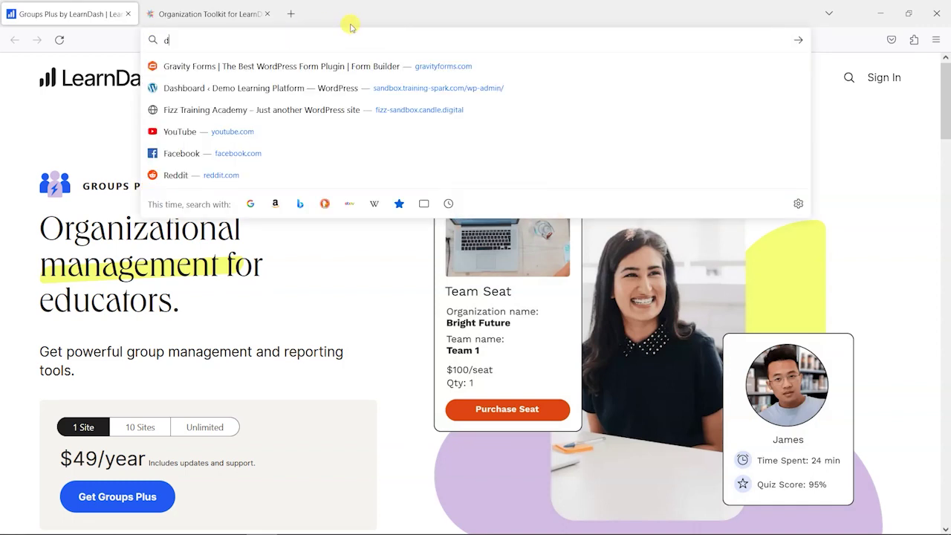
type("emo.learnda")
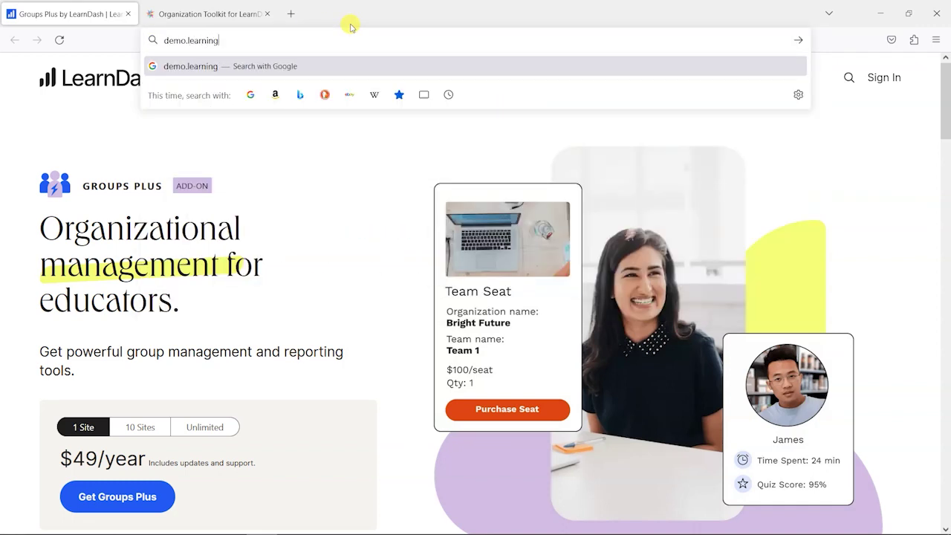
type("sh.com")
key("Return")
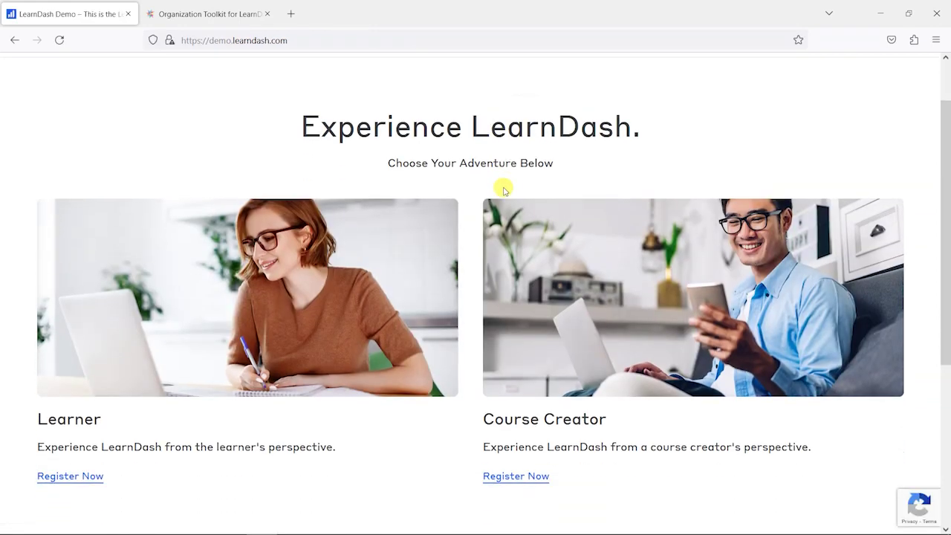
scroll(501, 188, "down", 2)
scroll(501, 188, "down", 2)
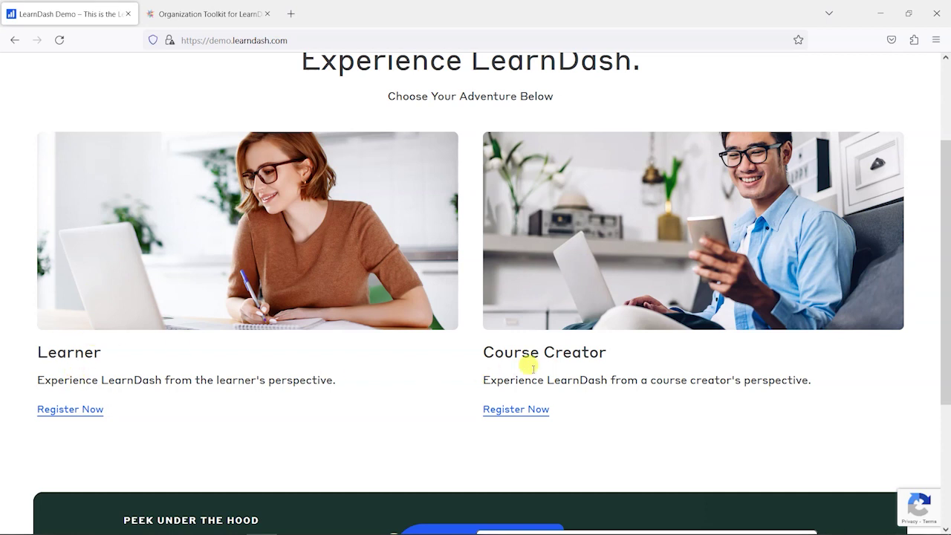
left_click(521, 413)
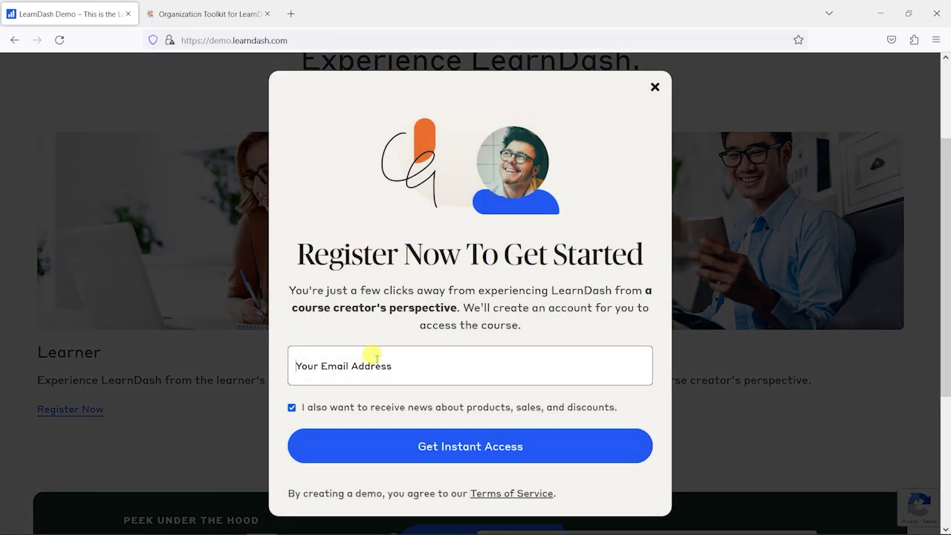
Register for the Course Creator demo with an email address, unticking the product news option
left_click(377, 360)
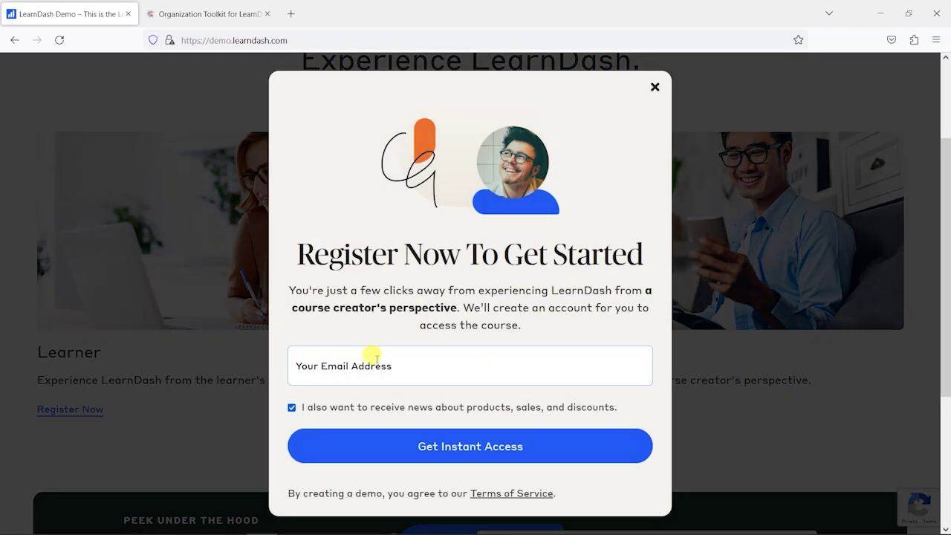
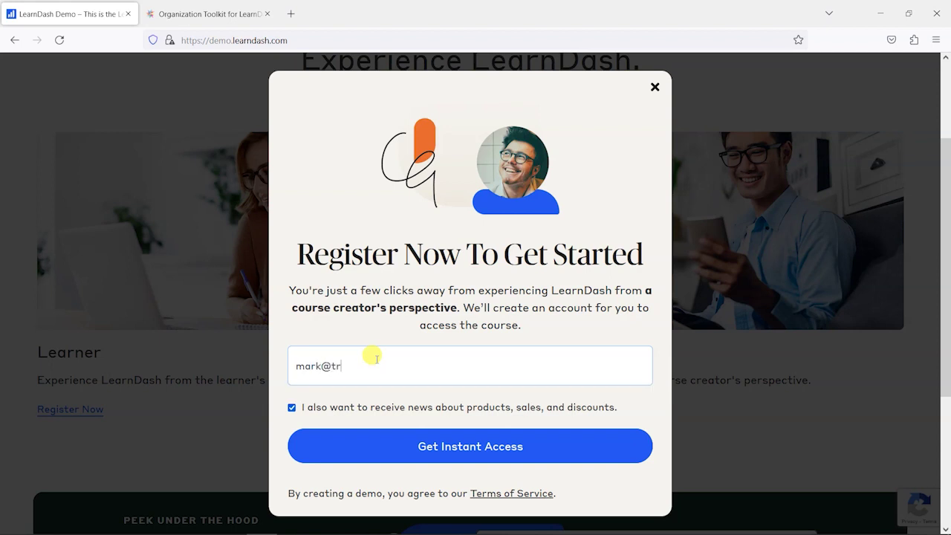
left_click(392, 408)
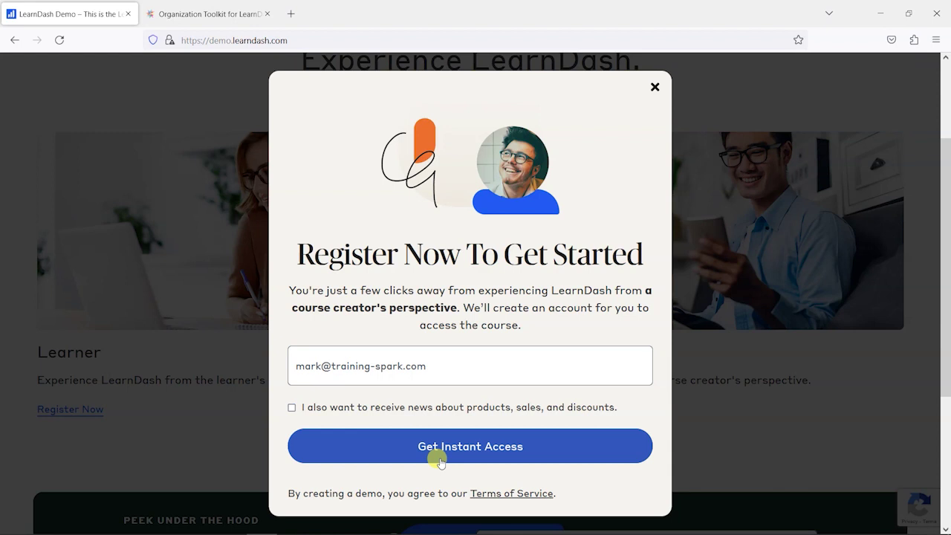
left_click(518, 447)
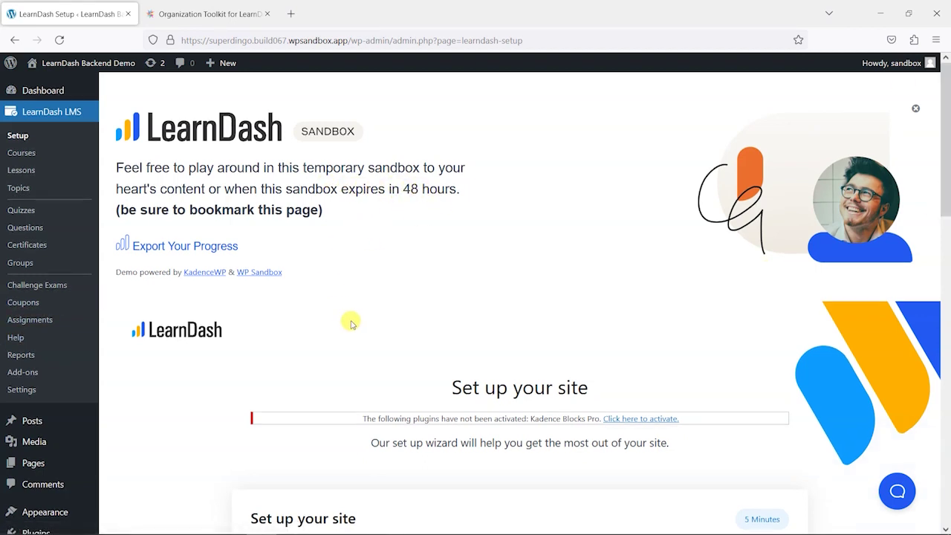
Activate the LearnDash LMS - Groups Plus plugin from the Installed Plugins list
scroll(275, 297, "down", 3)
scroll(214, 316, "up", 3)
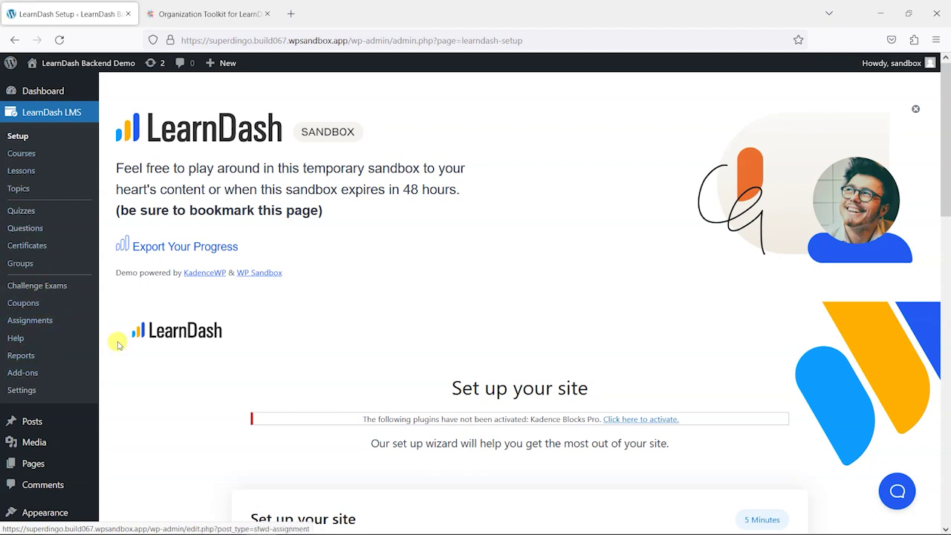
scroll(312, 355, "down", 3)
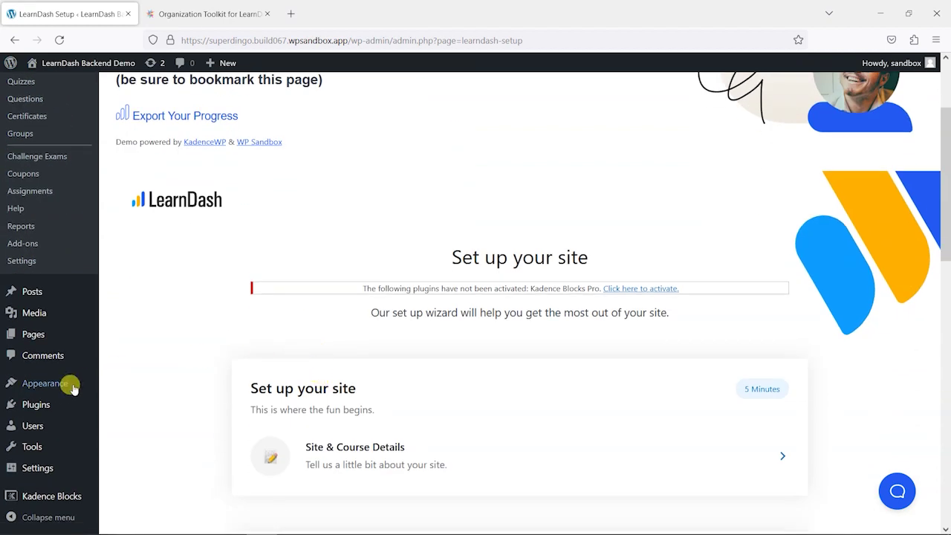
mouse_move(35, 405)
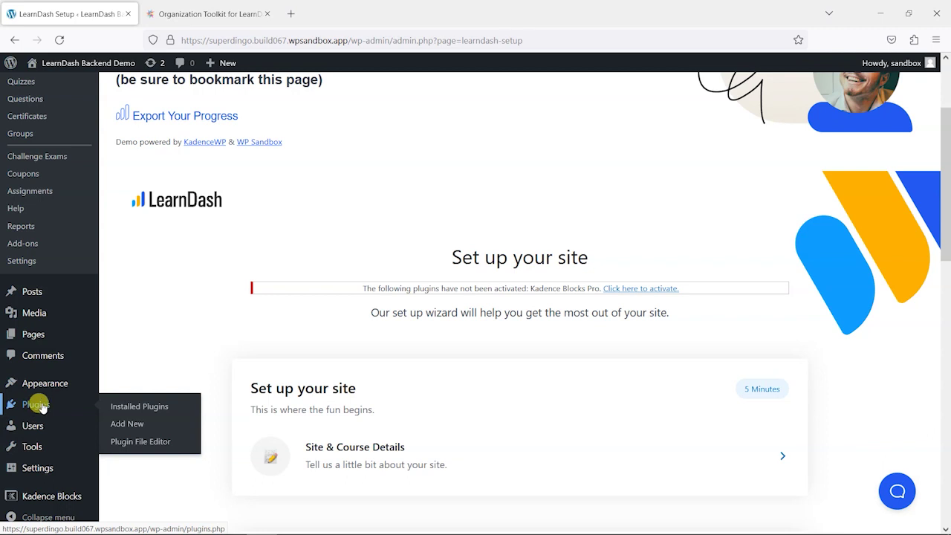
left_click(43, 405)
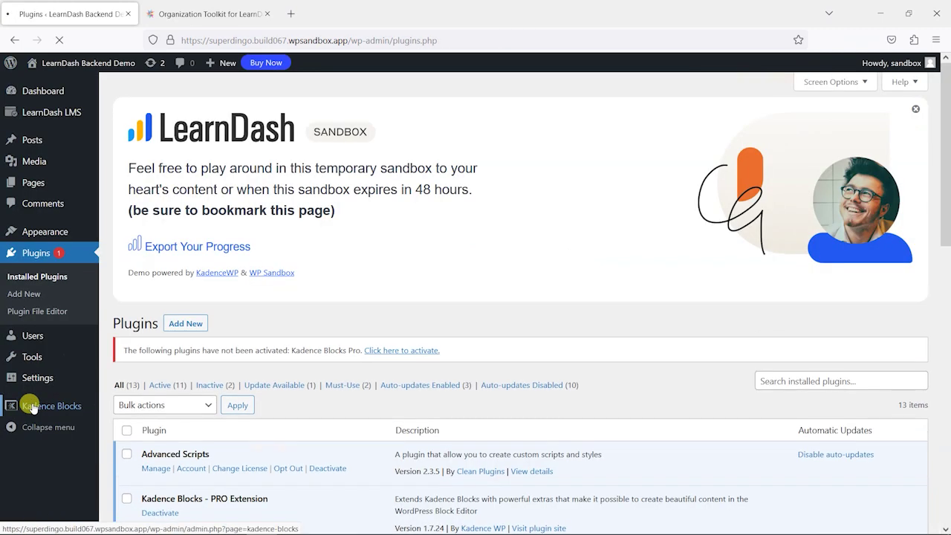
scroll(276, 388, "down", 5)
scroll(276, 392, "down", 4)
scroll(286, 349, "down", 1)
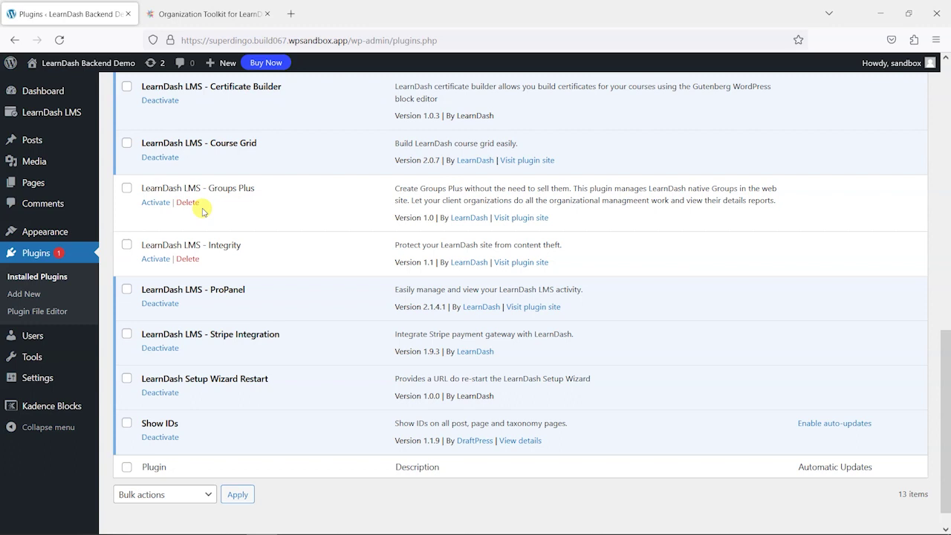
left_click(165, 208)
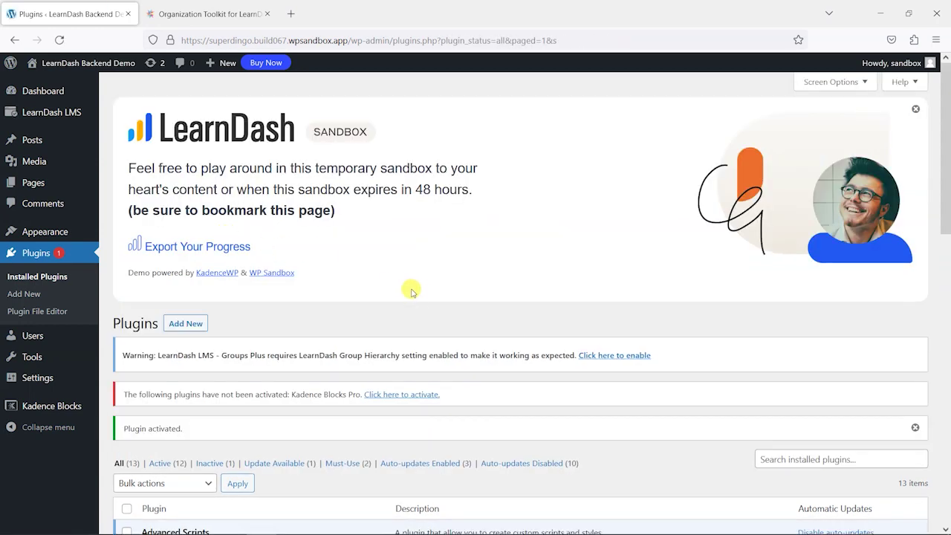
scroll(421, 291, "down", 3)
scroll(457, 296, "up", 3)
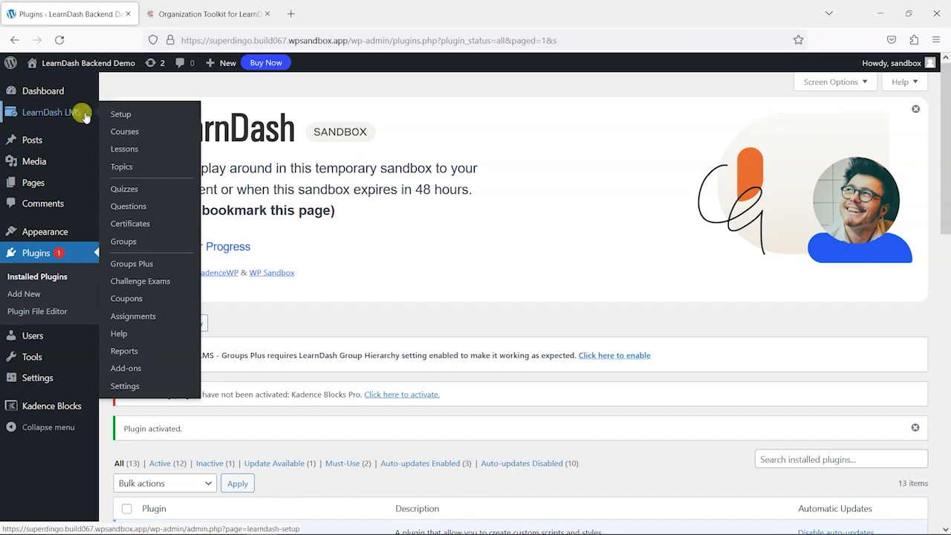
Open LearnDash LMS > Groups Plus and scroll through the General tab setup steps
left_click(149, 266)
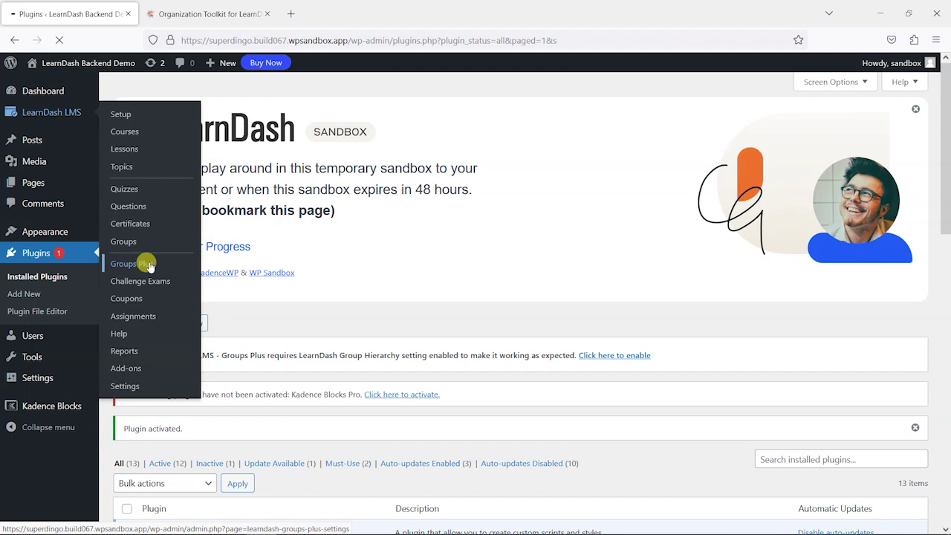
scroll(172, 171, "down", 5)
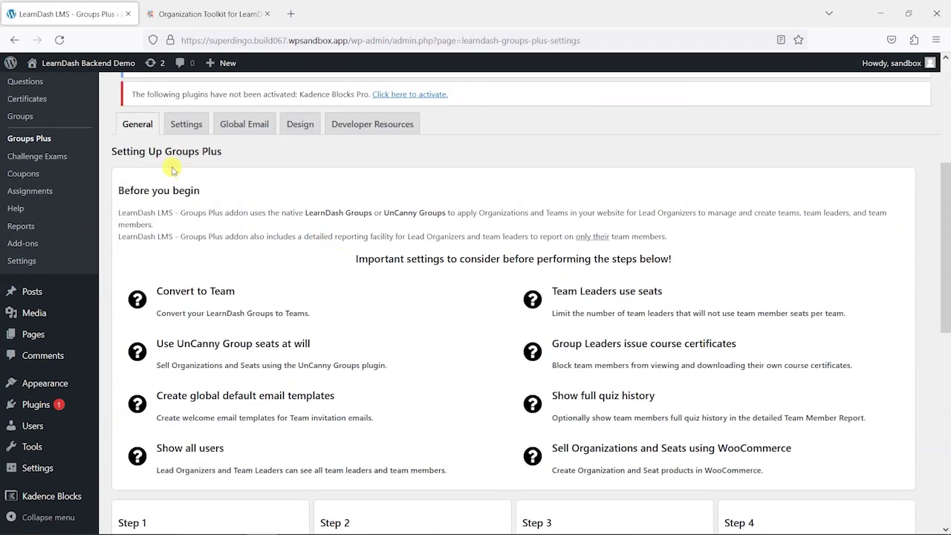
scroll(172, 170, "down", 2)
scroll(392, 187, "down", 2)
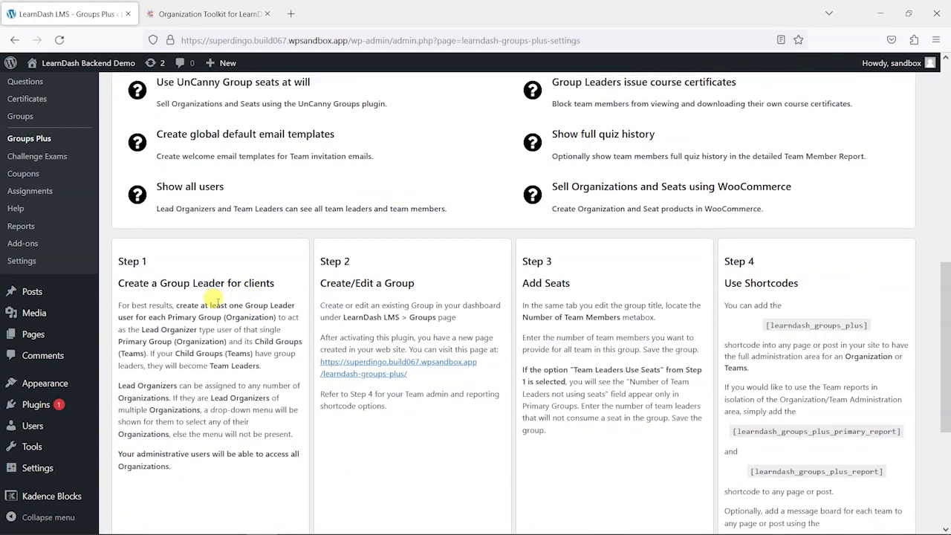
scroll(785, 338, "down", 3)
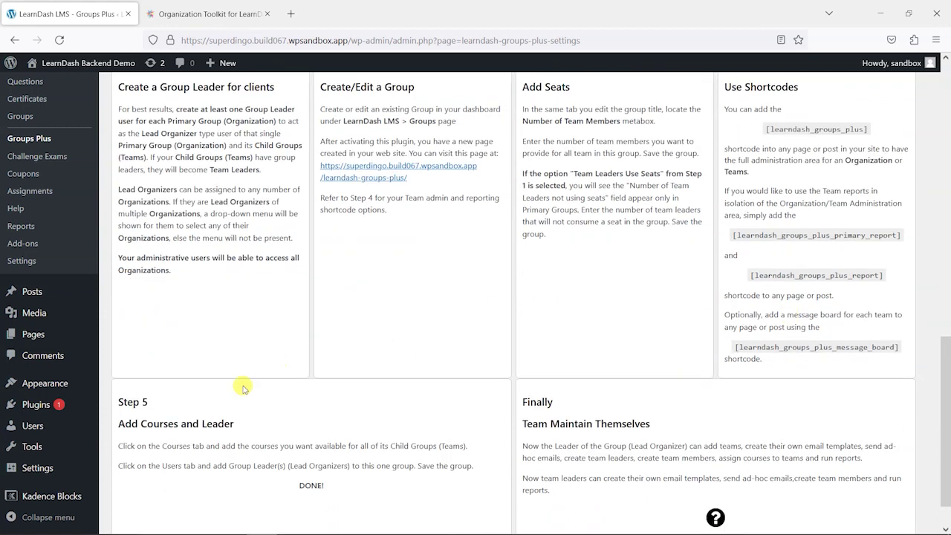
scroll(252, 388, "down", 1)
scroll(477, 394, "up", 3)
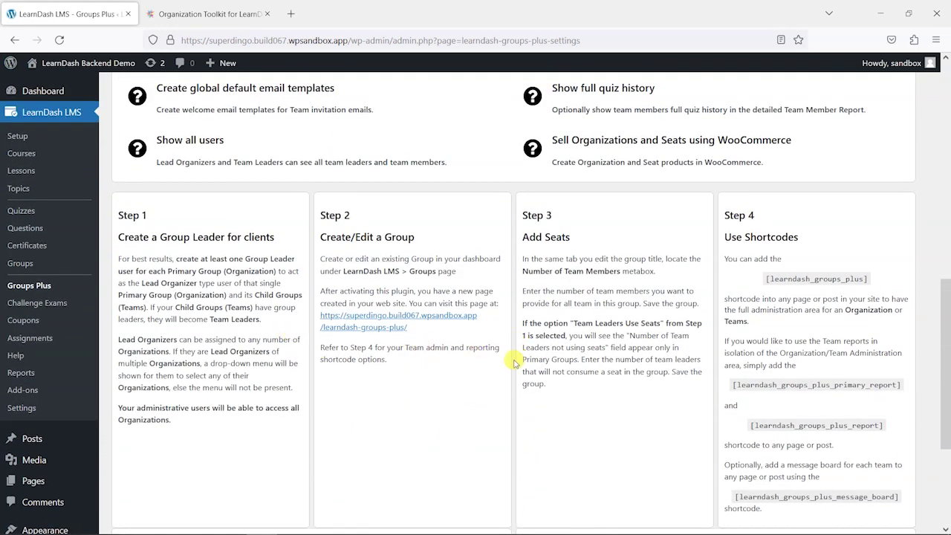
scroll(514, 363, "up", 2)
scroll(372, 387, "down", 2)
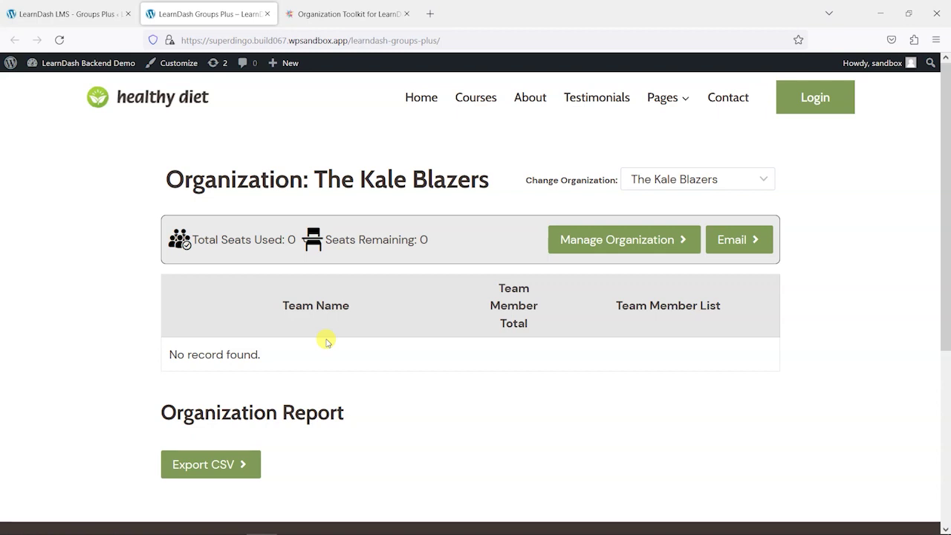
Open The Kale Blazers front-end organization page from the Groups Plus admin
scroll(238, 162, "down", 2)
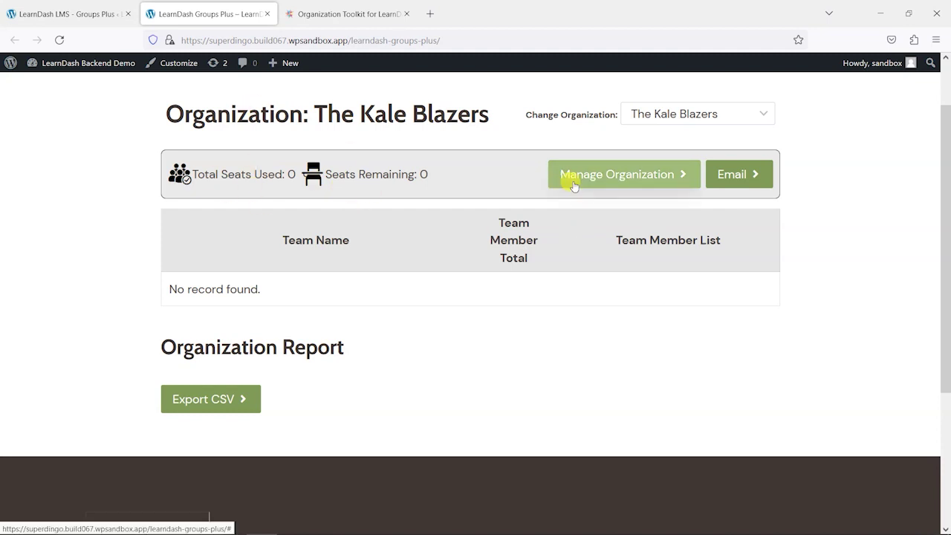
scroll(486, 423, "up", 2)
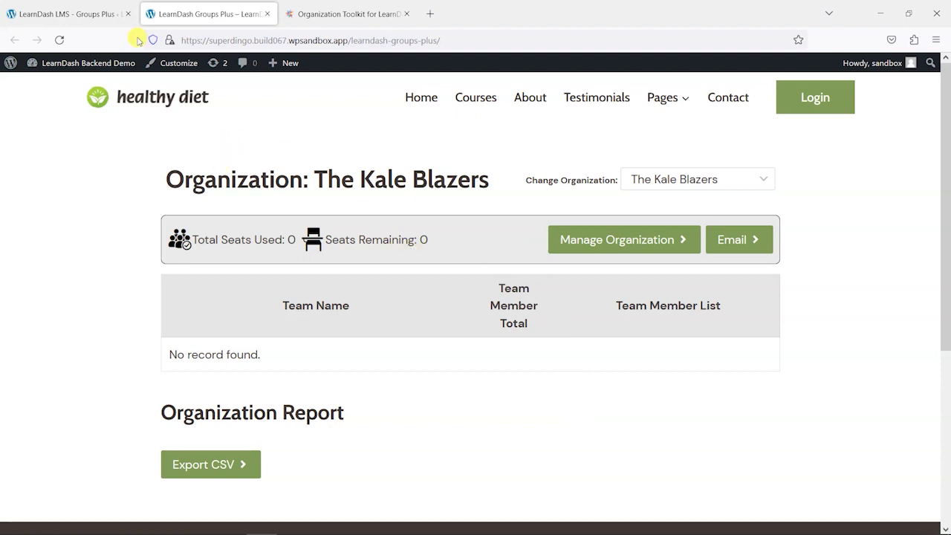
left_click(70, 13)
left_click(403, 329)
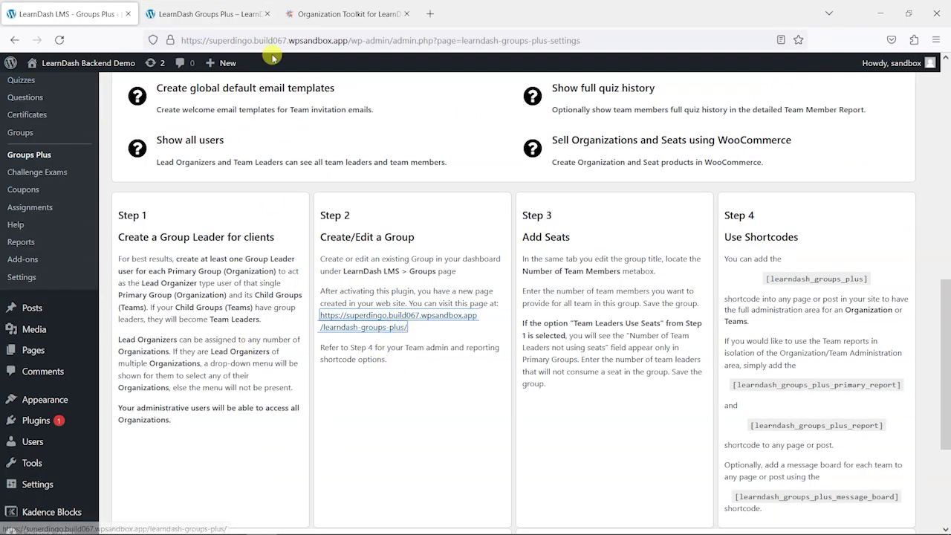
Preview the Add Team form's team name and leader name fields, then return to the admin settings
left_click(602, 251)
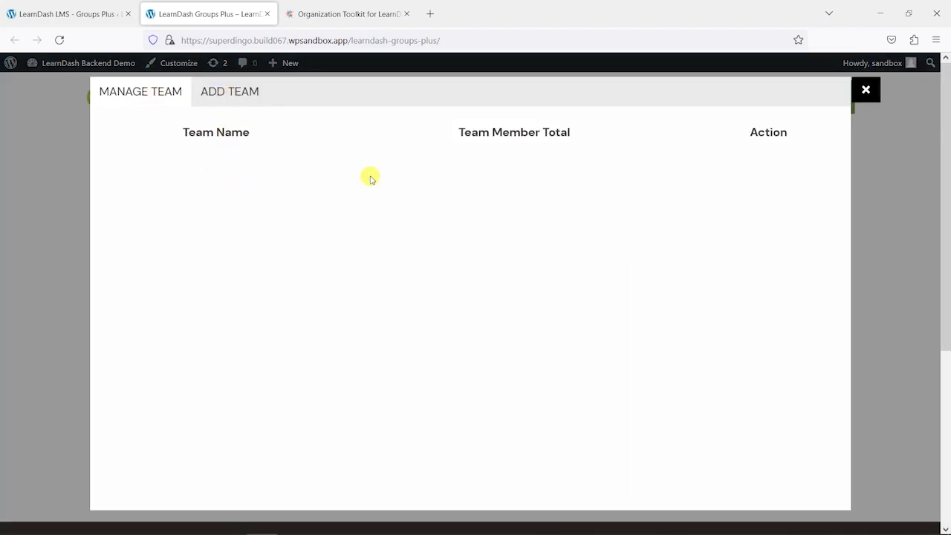
left_click(226, 85)
left_click(224, 142)
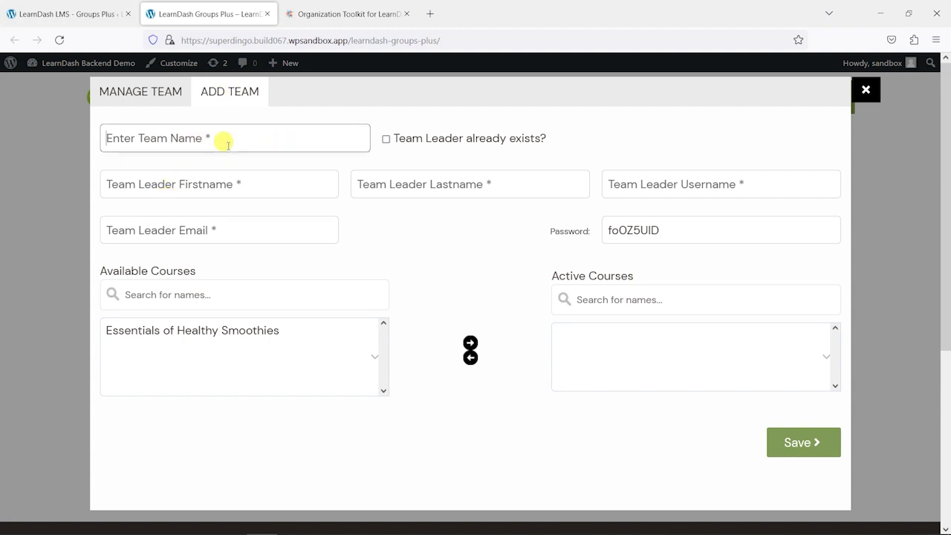
left_click(227, 186)
left_click(455, 186)
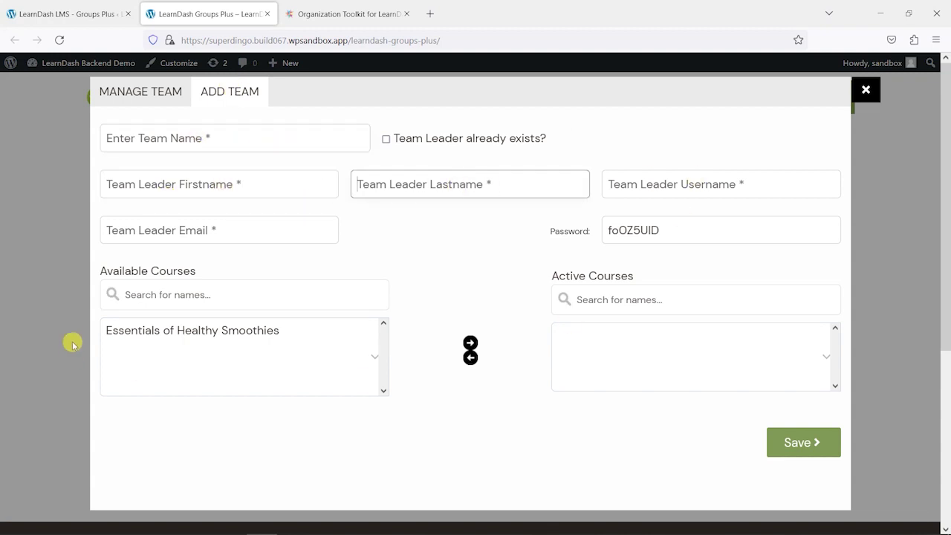
left_click(34, 13)
Open the Groups Plus Settings tab and read through communication, user, Upgrade and Downgrade sections
scroll(342, 283, "up", 2)
scroll(353, 295, "up", 1)
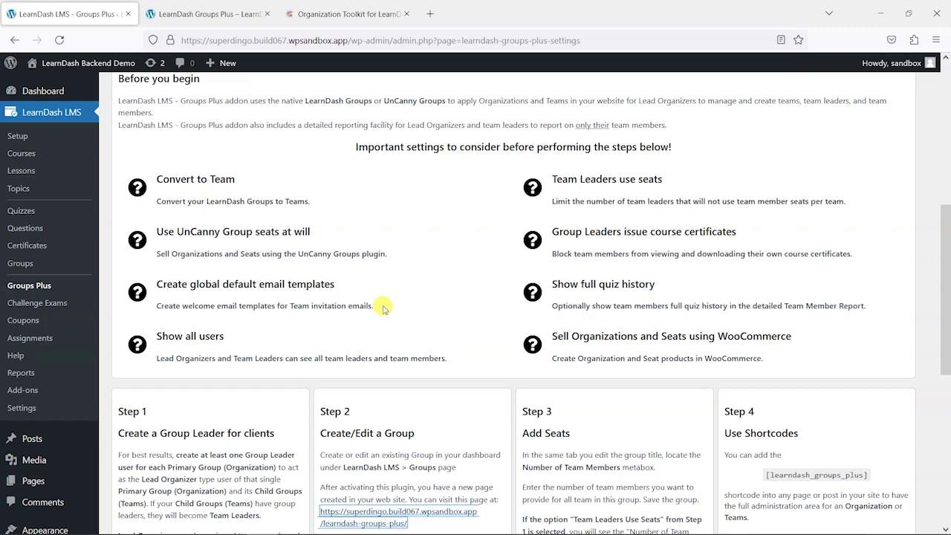
scroll(371, 305, "up", 4)
scroll(297, 350, "up", 1)
left_click(187, 385)
scroll(314, 270, "down", 2)
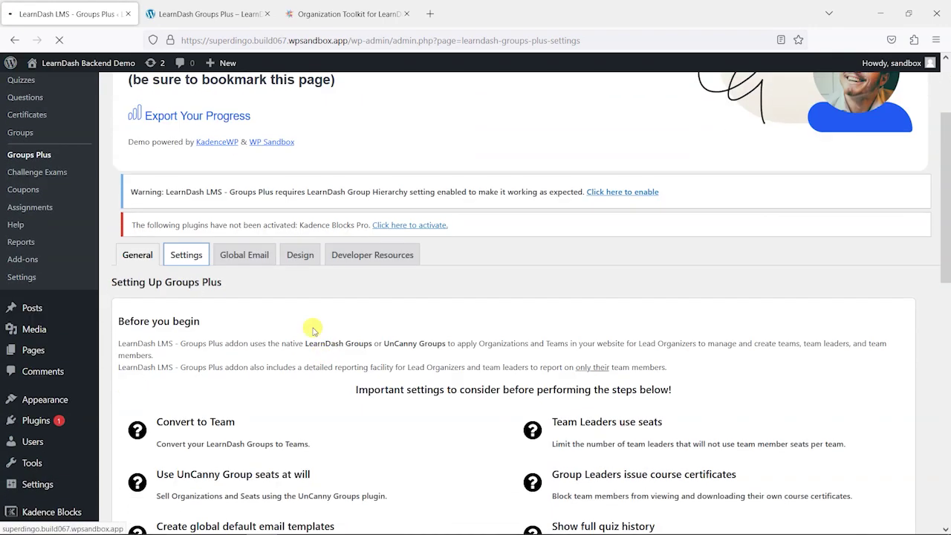
scroll(502, 261, "down", 3)
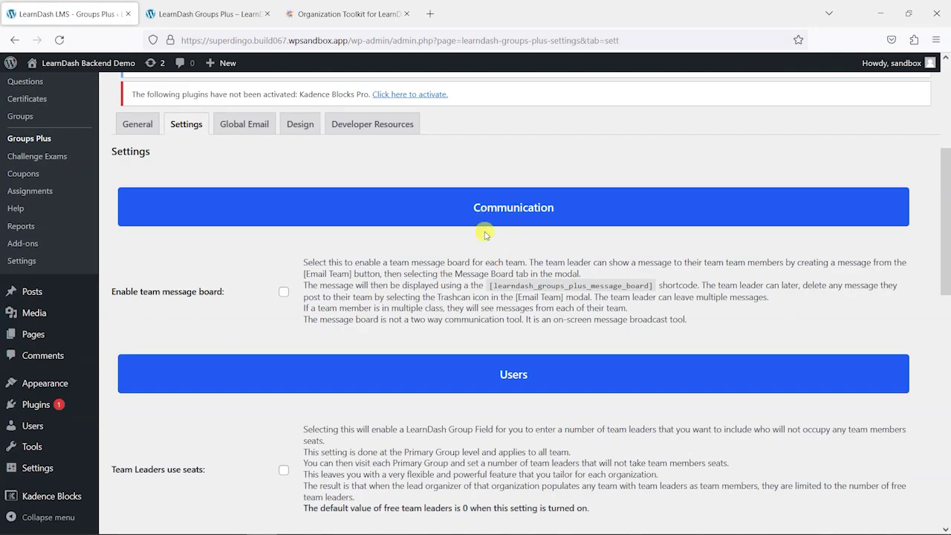
scroll(401, 205, "down", 2)
scroll(271, 220, "down", 2)
scroll(295, 254, "down", 2)
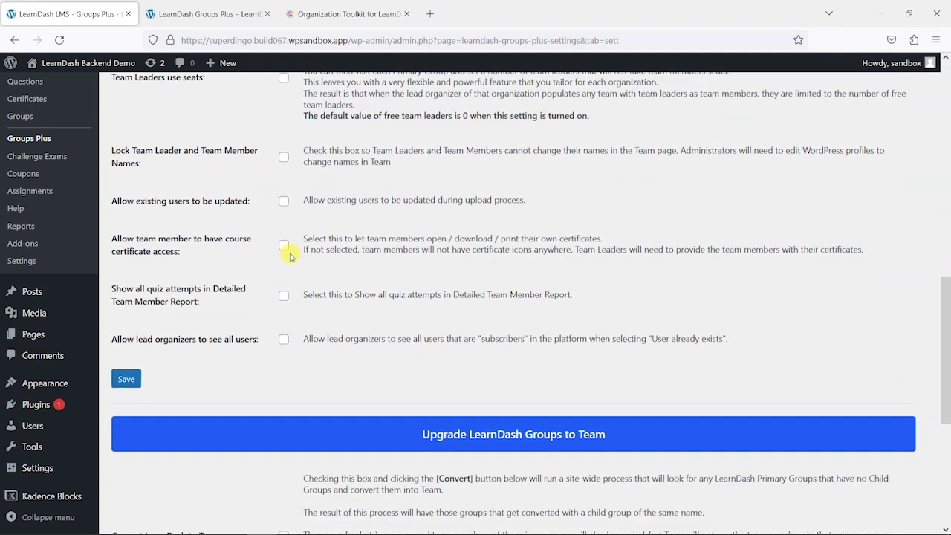
scroll(394, 228, "down", 3)
scroll(413, 296, "down", 2)
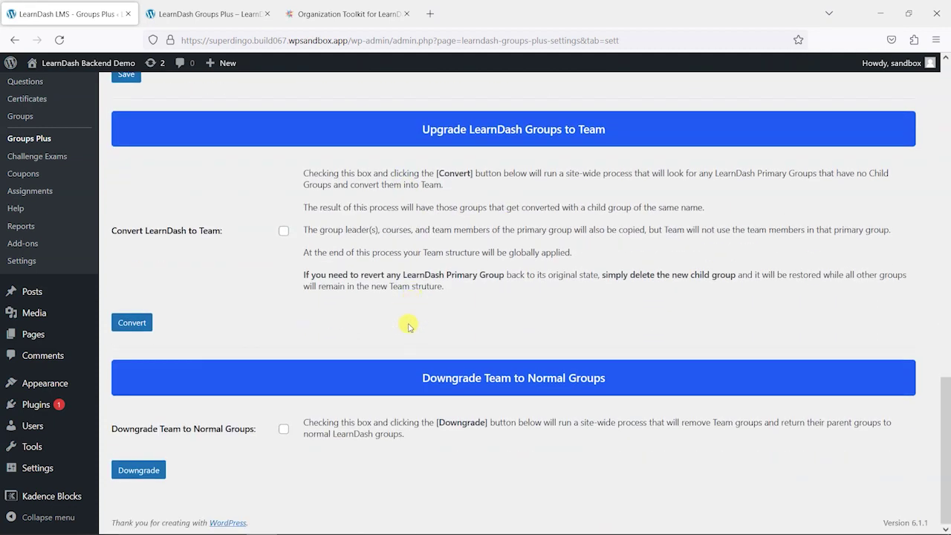
Switch to the Training Spark Organization Toolkit page, skim its key features, and return to the headline banner
scroll(386, 256, "up", 3)
left_click(364, 25)
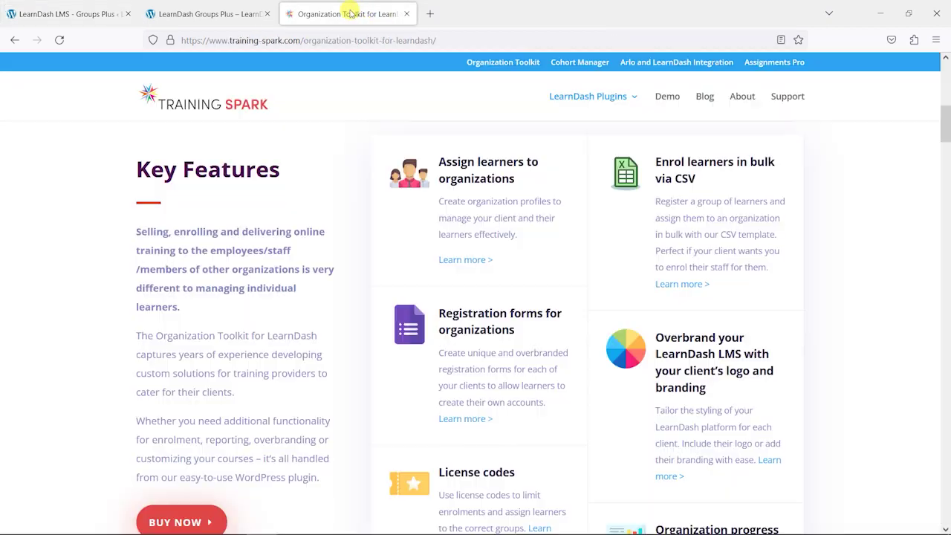
scroll(416, 304, "up", 5)
scroll(450, 301, "up", 2)
scroll(453, 309, "down", 5)
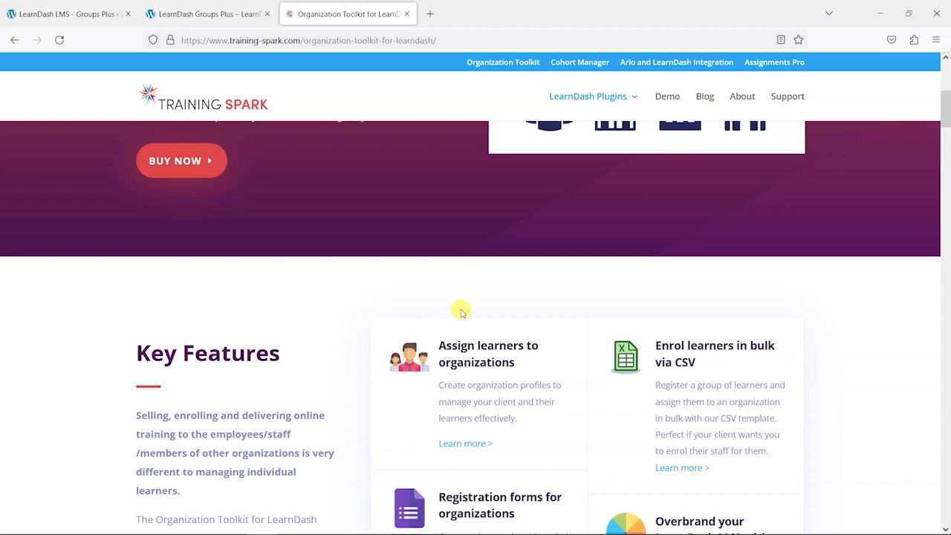
scroll(451, 314, "down", 2)
scroll(461, 312, "up", 6)
scroll(477, 318, "up", 1)
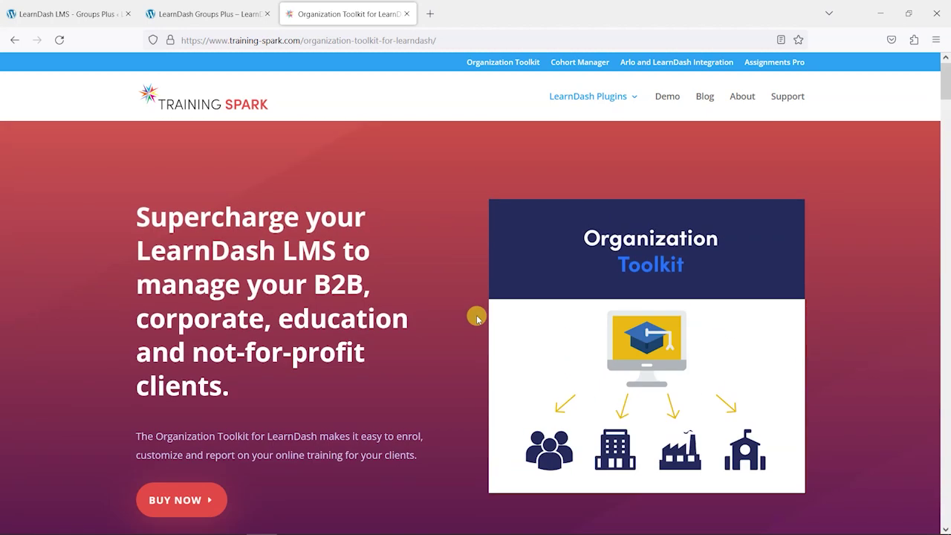